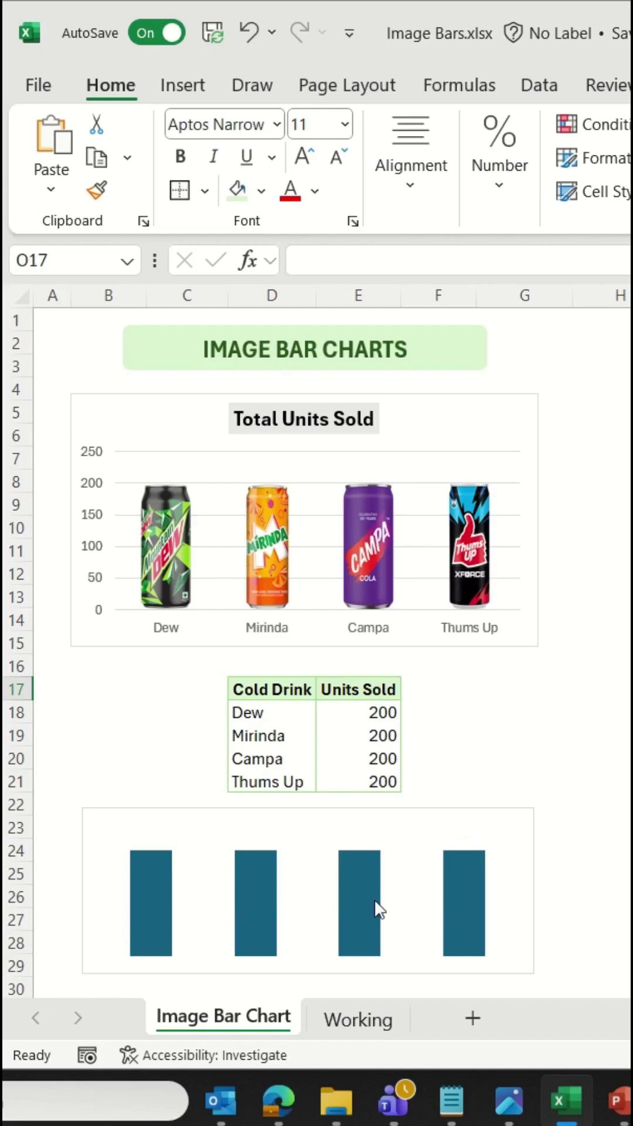
# Step: Switch to the Working sheet with the cold drink units-sold table
pyautogui.click(352, 1019)
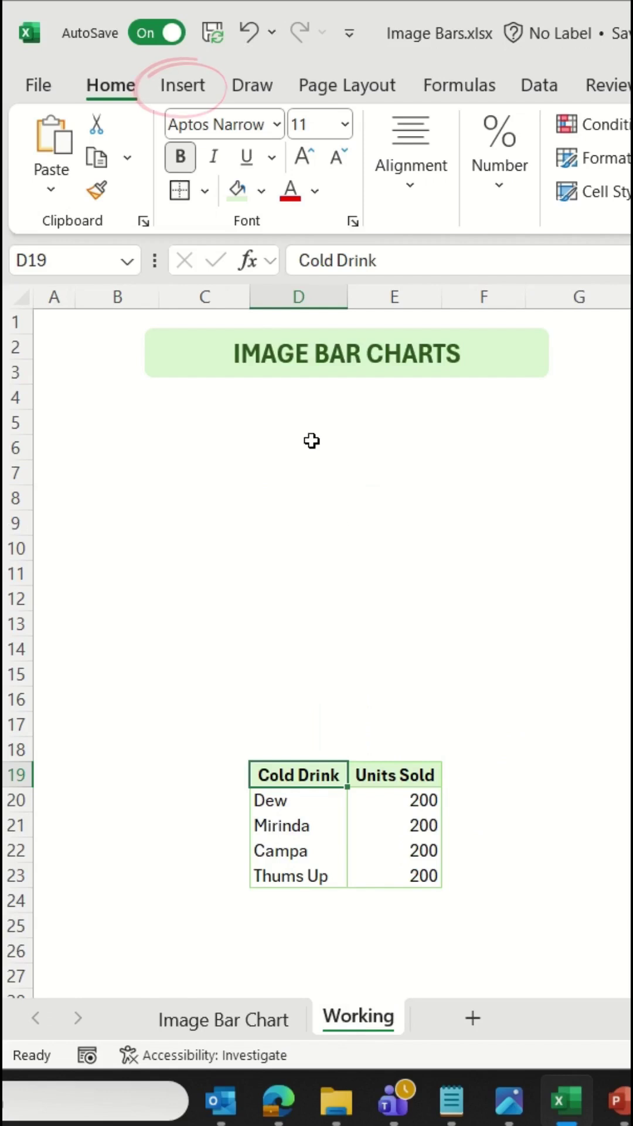
# Step: Insert a 2-D clustered column chart of the table, resized and placed under the banner
pyautogui.click(182, 85)
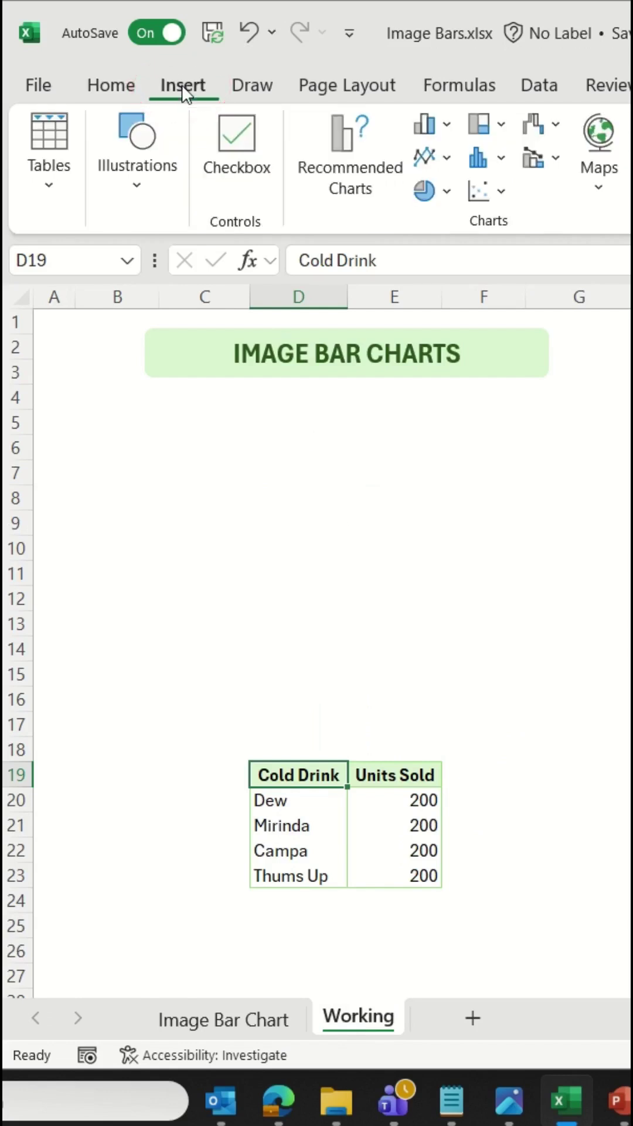
pyautogui.click(446, 121)
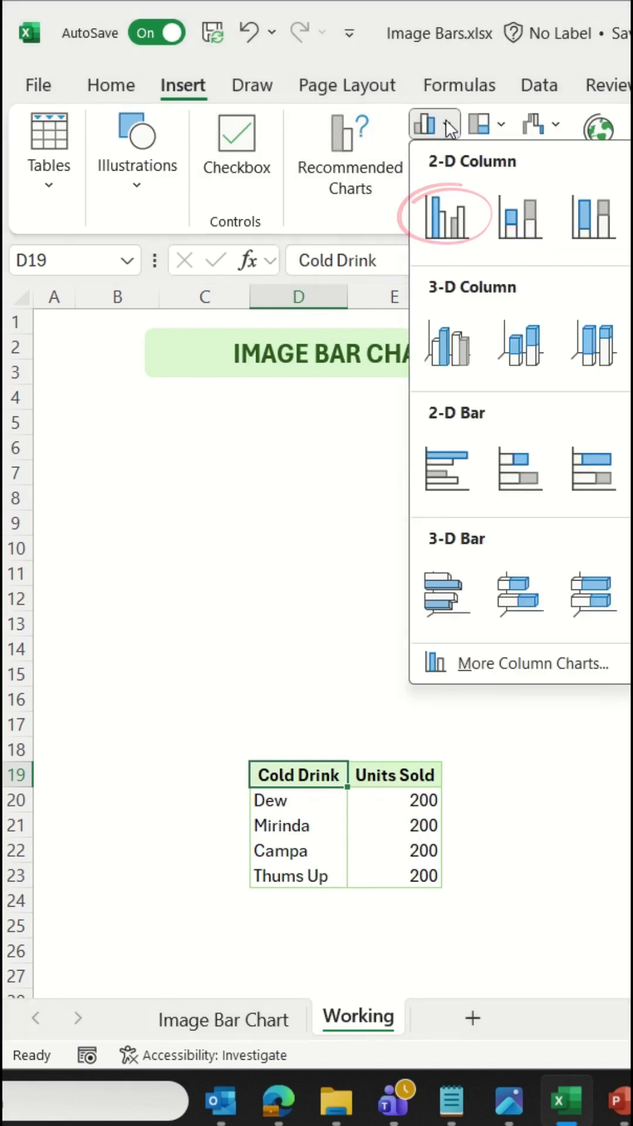
pyautogui.click(447, 214)
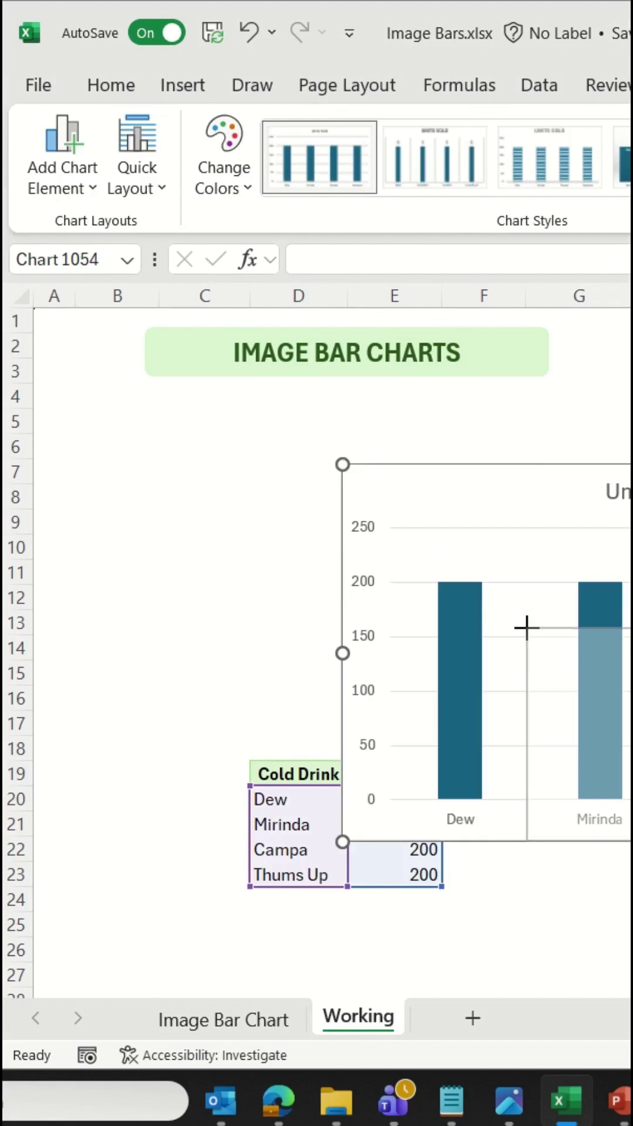
pyautogui.moveTo(346, 466); pyautogui.dragTo(528, 629)
pyautogui.moveTo(583, 661)
pyautogui.mouseDown()
pyautogui.moveTo(162, 445)
pyautogui.moveTo(131, 437)
pyautogui.mouseUp()
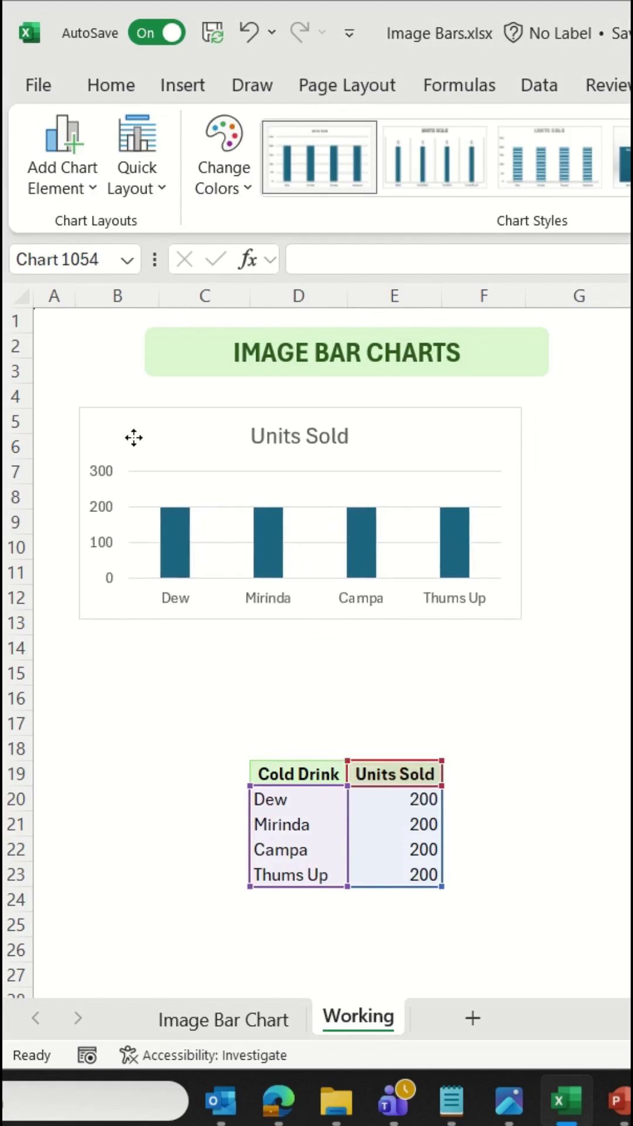
pyautogui.moveTo(518, 618); pyautogui.dragTo(588, 690)
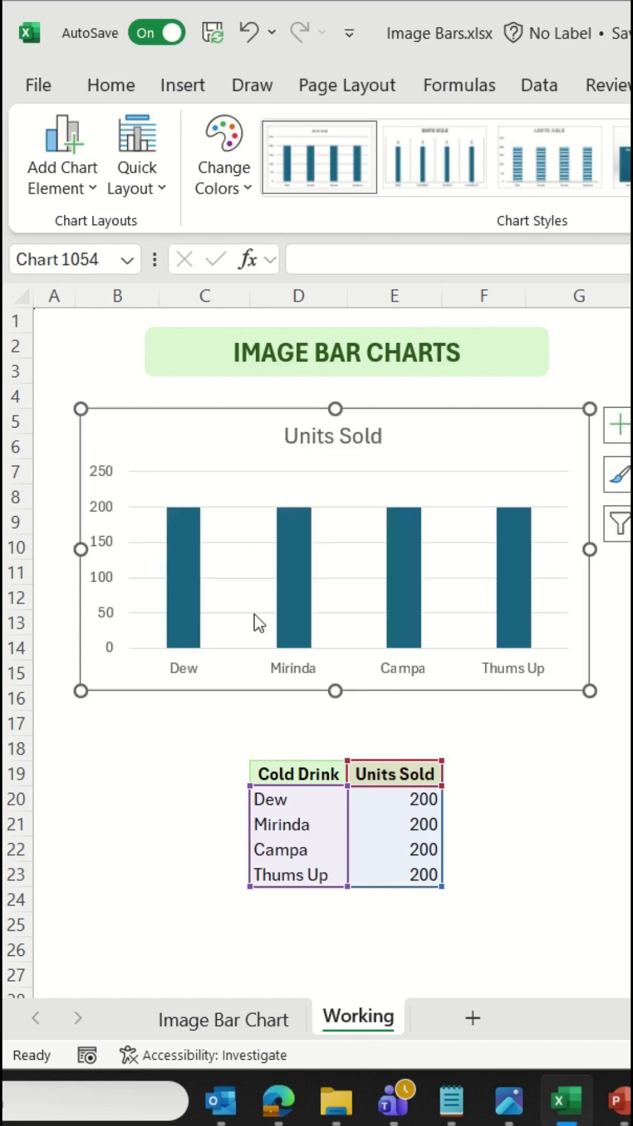
# Step: Set the bar series gap width to 30% in Format Data Series
pyautogui.click(182, 547)
pyautogui.rightClick(182, 547)
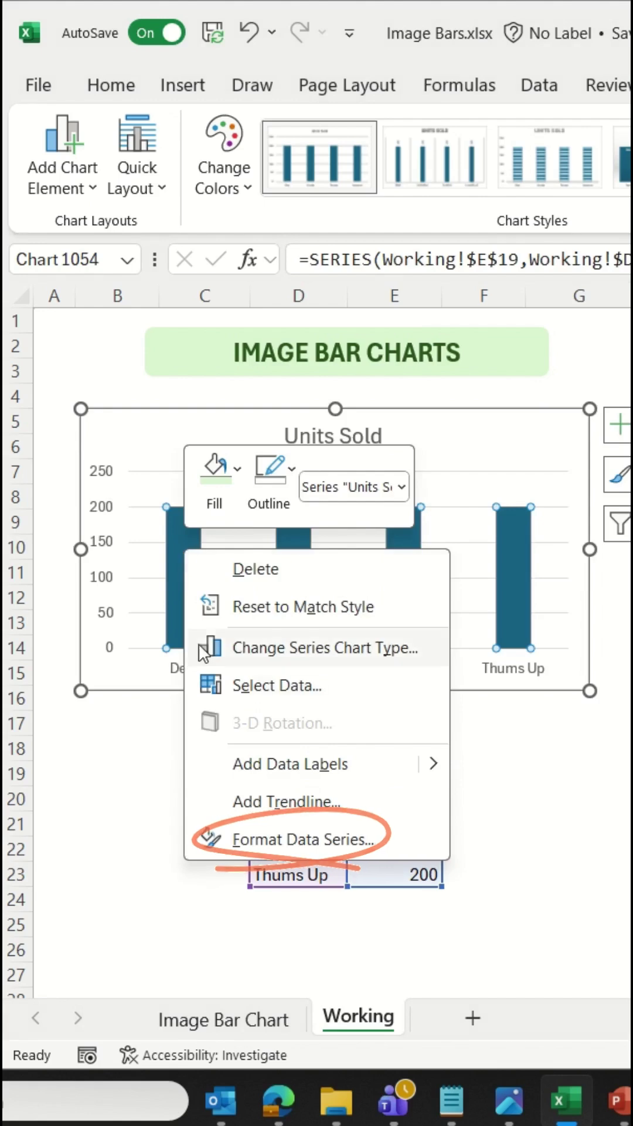
pyautogui.click(233, 837)
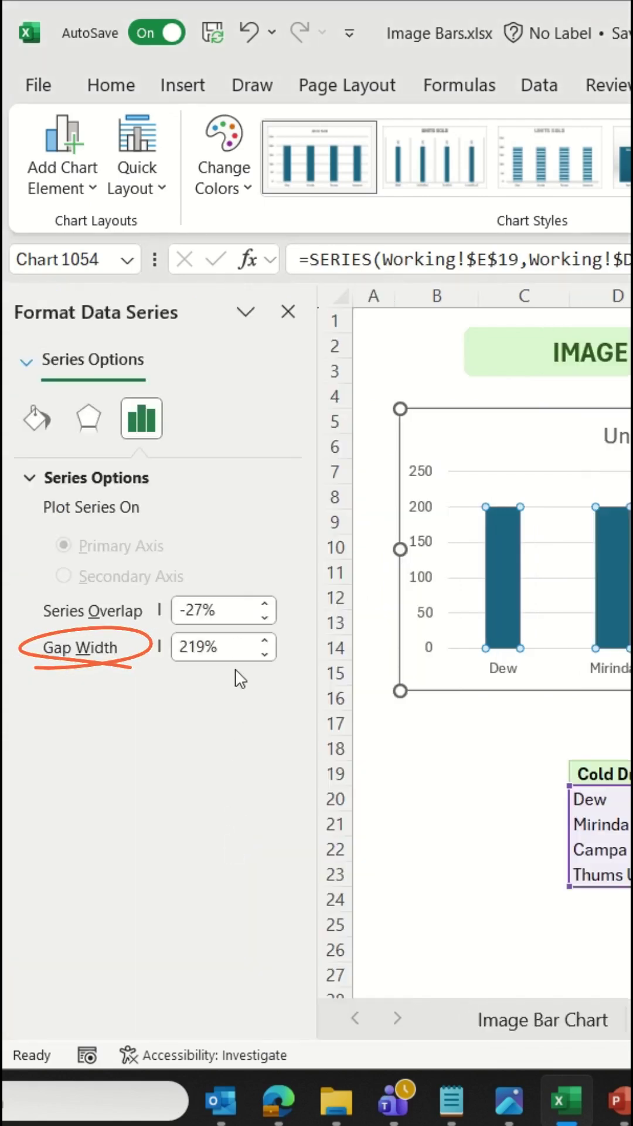
pyautogui.moveTo(224, 647); pyautogui.dragTo(172, 650)
pyautogui.write('30')
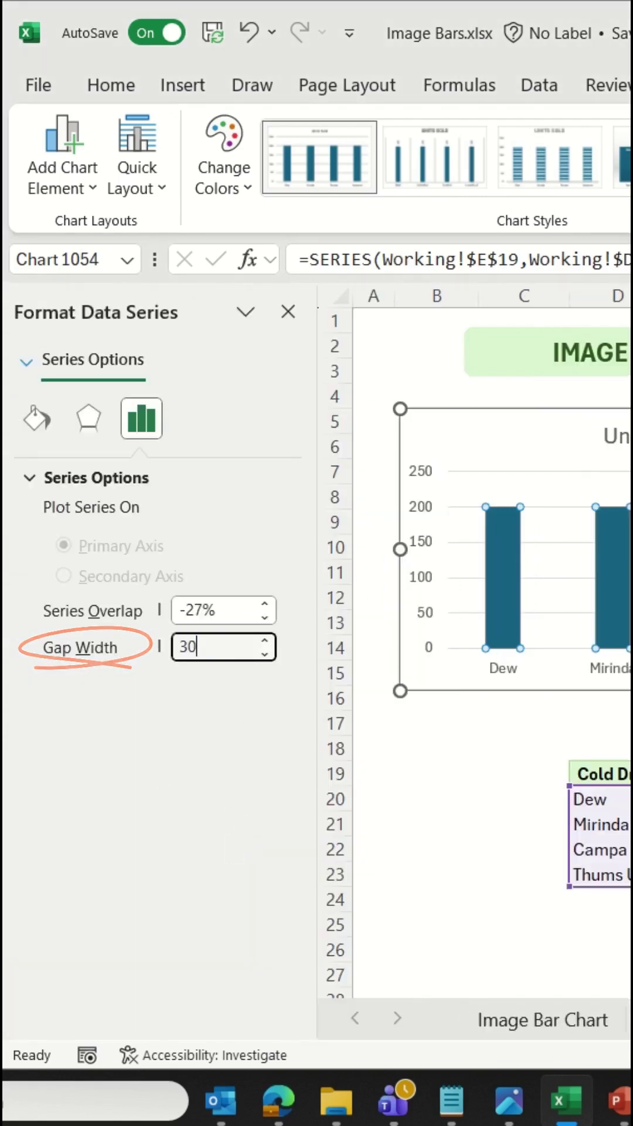
pyautogui.press('Return')
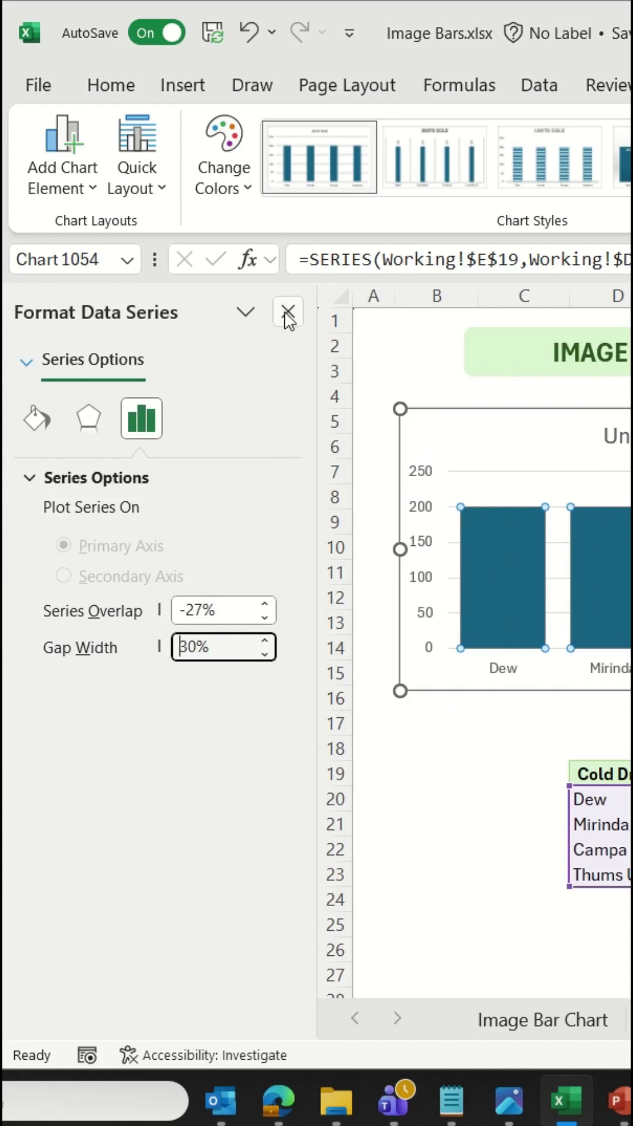
pyautogui.click(287, 311)
pyautogui.click(157, 764)
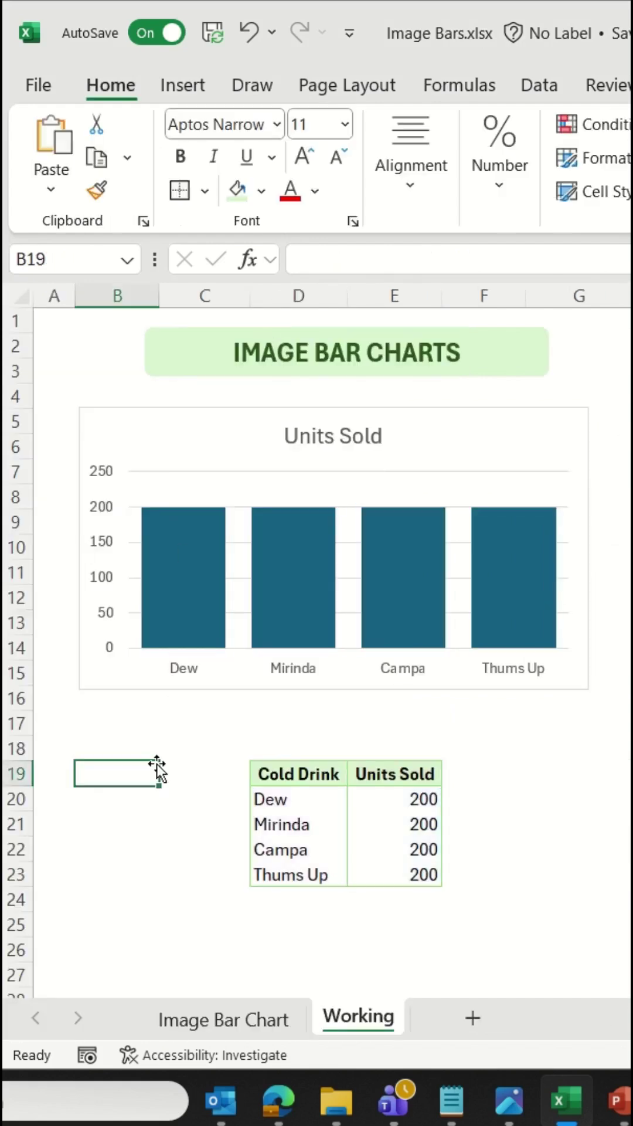
# Step: Insert the Campa, Dew, Mirinda and Thums Up can pictures from this device
pyautogui.click(182, 89)
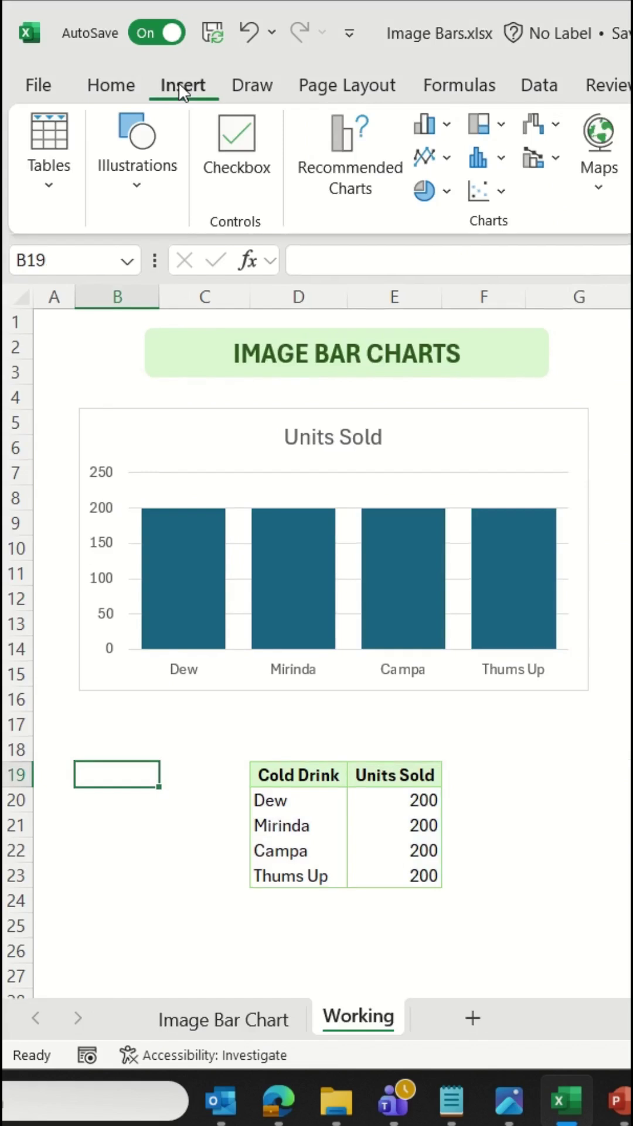
pyautogui.click(132, 174)
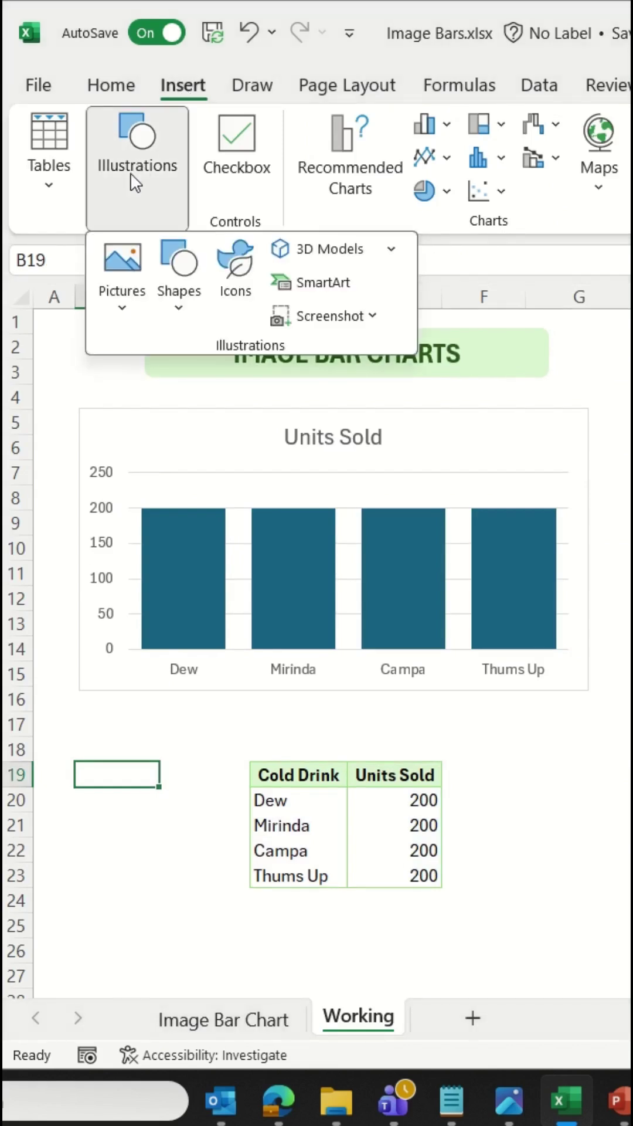
pyautogui.click(124, 299)
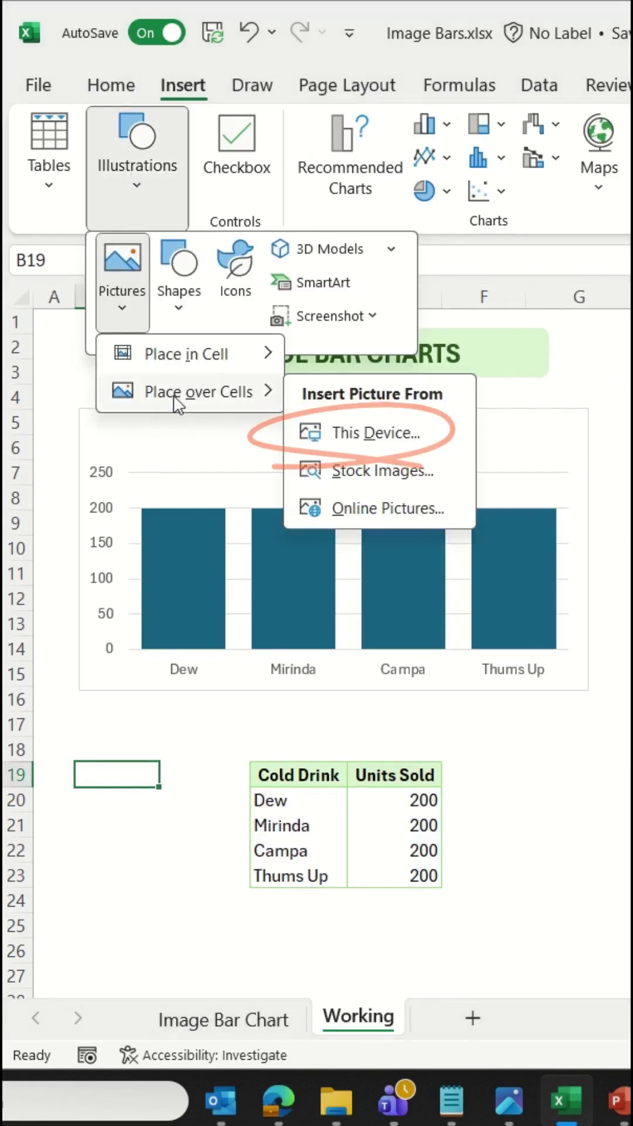
pyautogui.moveTo(189, 391)
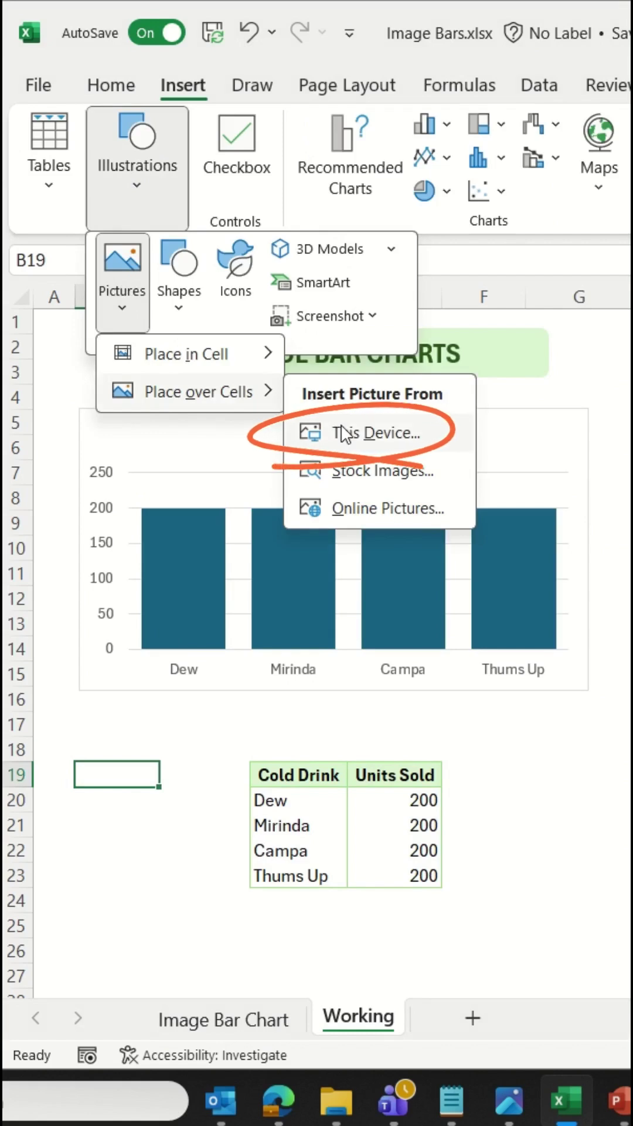
pyautogui.click(344, 434)
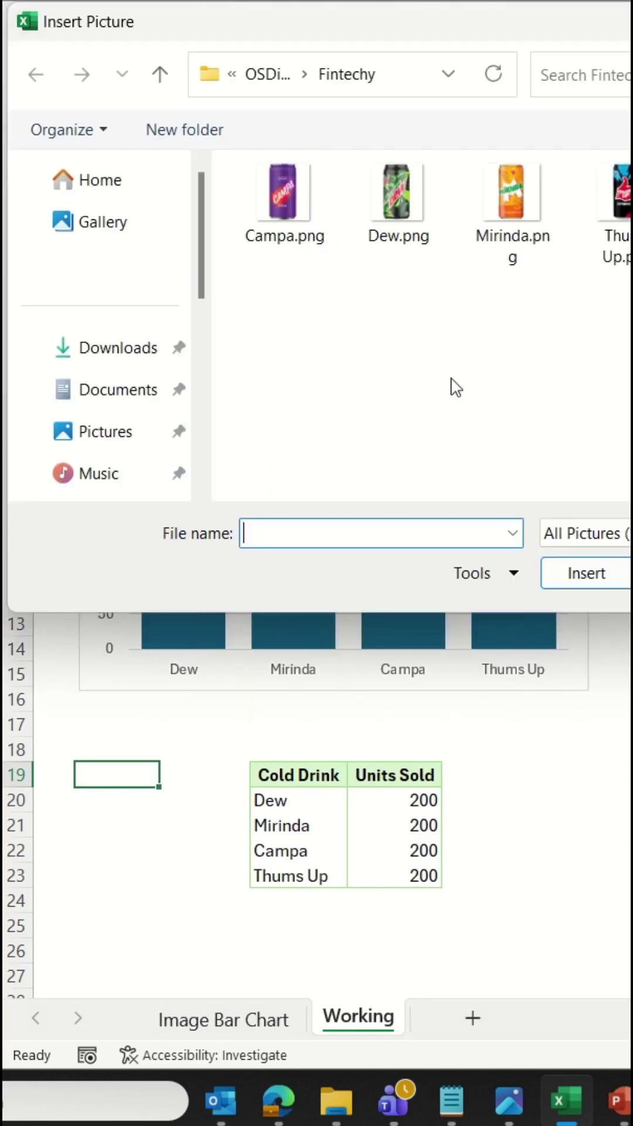
pyautogui.moveTo(590, 271); pyautogui.dragTo(298, 204)
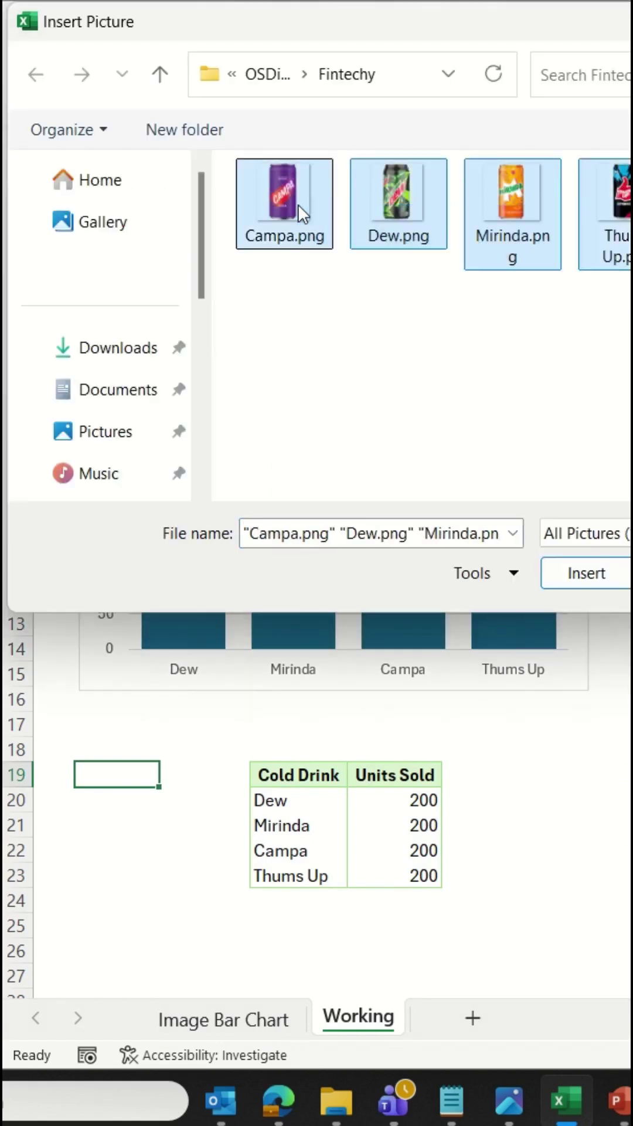
pyautogui.click(580, 579)
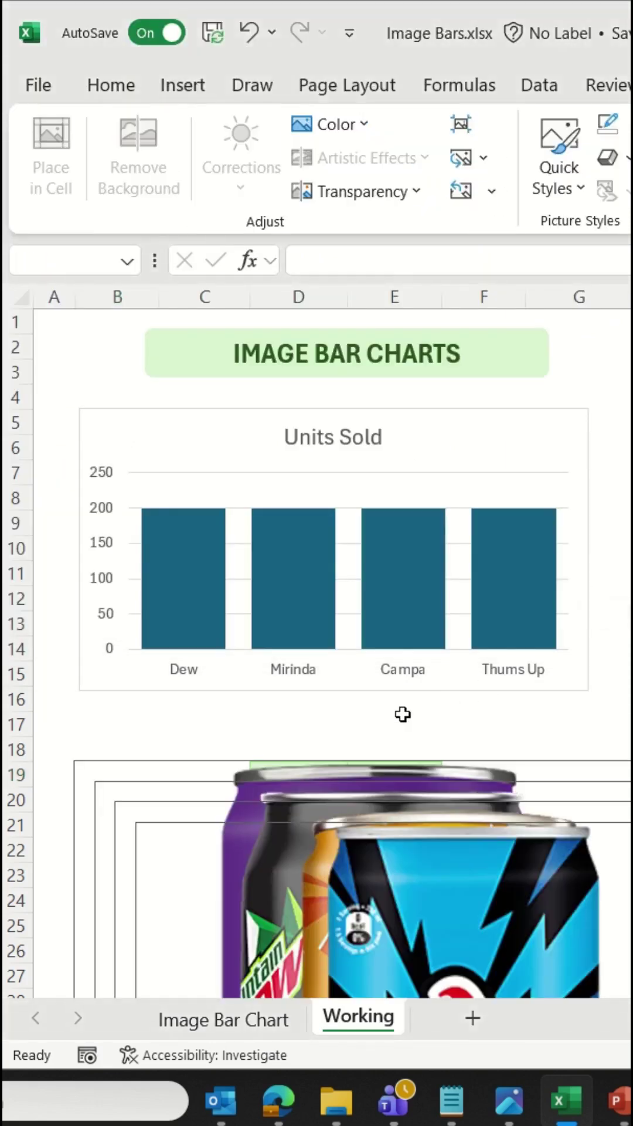
pyautogui.click(402, 721)
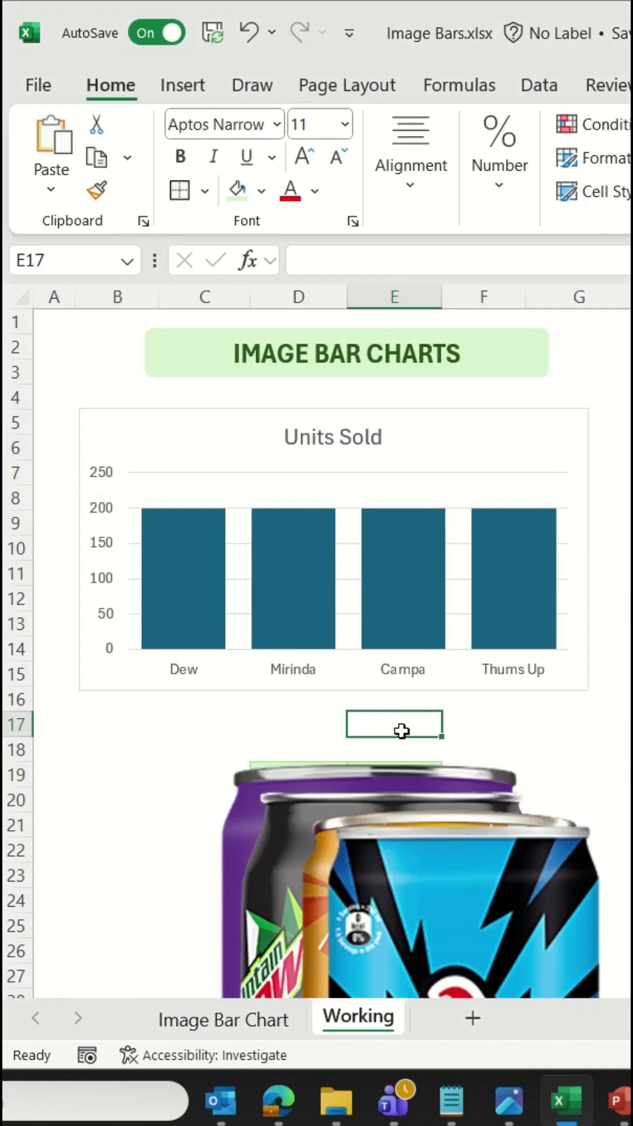
# Step: Fill the Thums Up and Mirinda bars with their can pictures
pyautogui.click(405, 774)
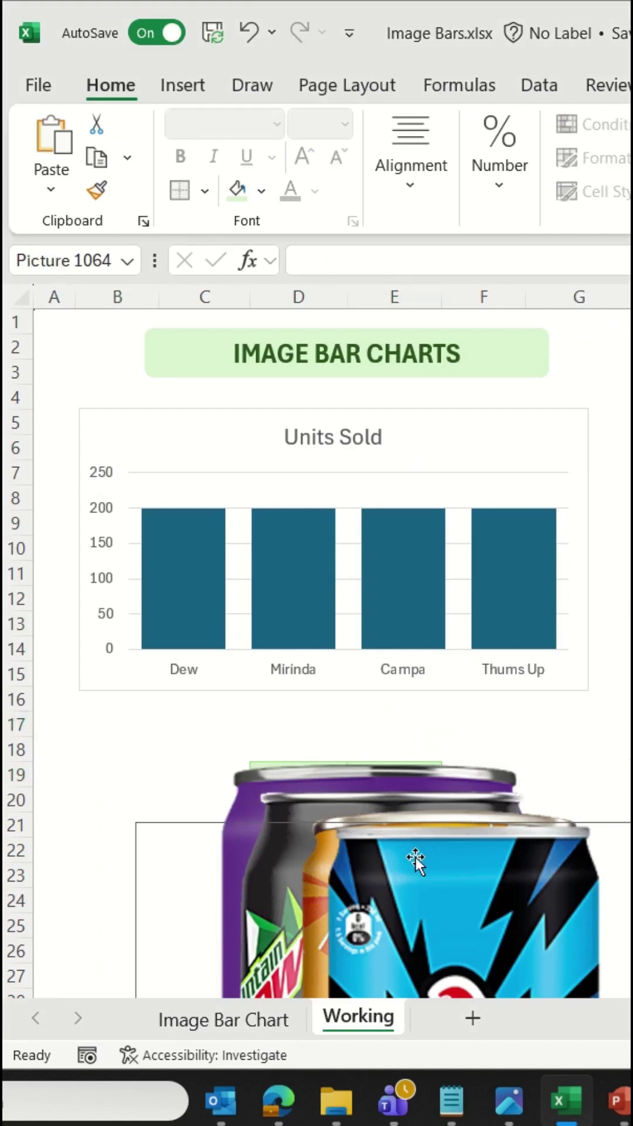
pyautogui.press('Delete')
pyautogui.click(505, 587)
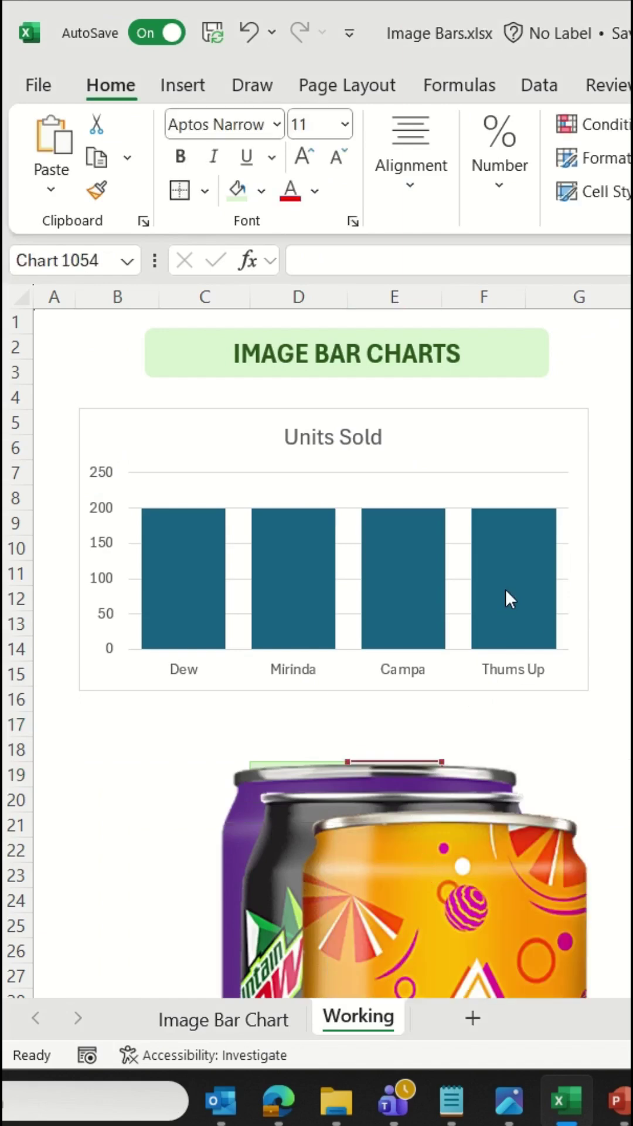
pyautogui.click(504, 588)
pyautogui.hotkey('ctrl', 'v')
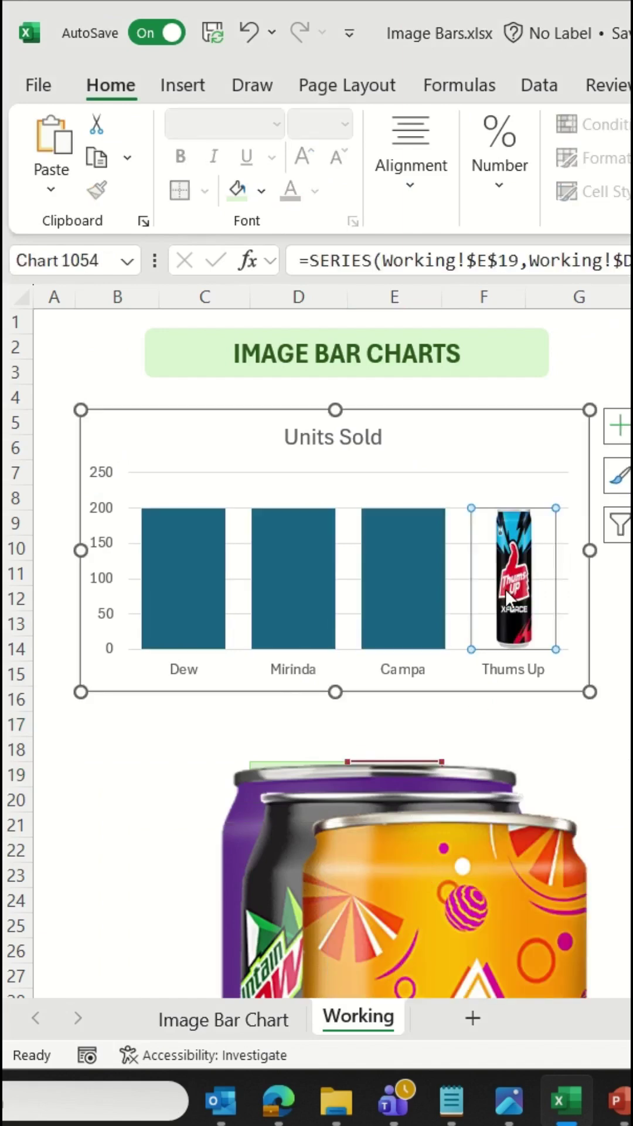
pyautogui.click(442, 907)
pyautogui.hotkey('ctrl', 'x')
pyautogui.click(298, 588)
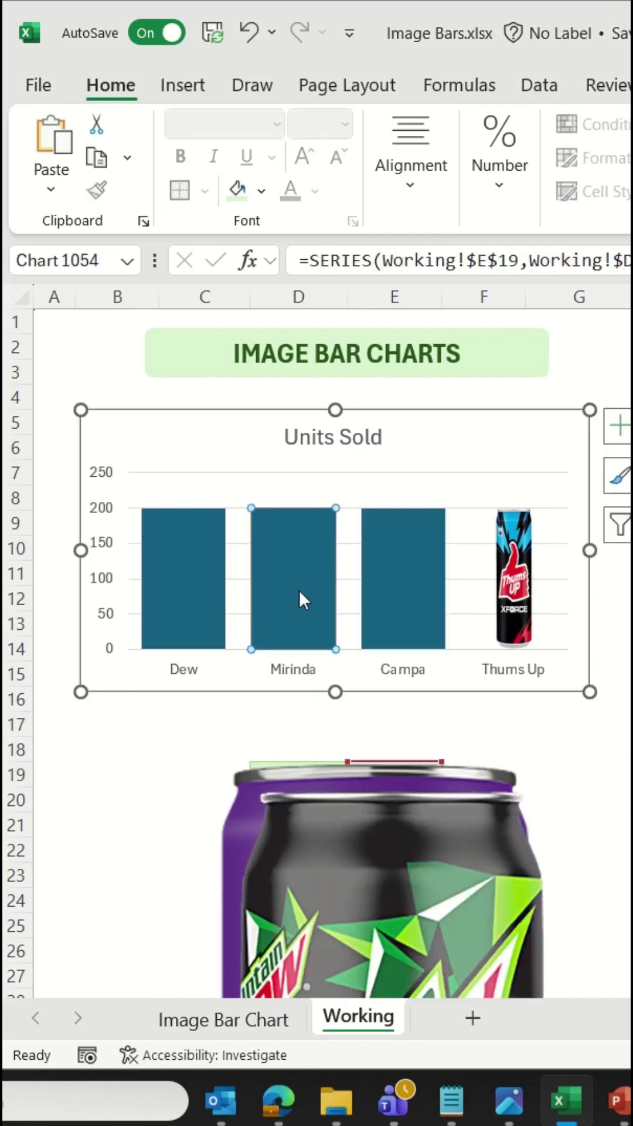
pyautogui.hotkey('ctrl', 'v')
# Step: Fill the Dew and Campa bars with their can pictures
pyautogui.click(336, 896)
pyautogui.hotkey('ctrl', 'x')
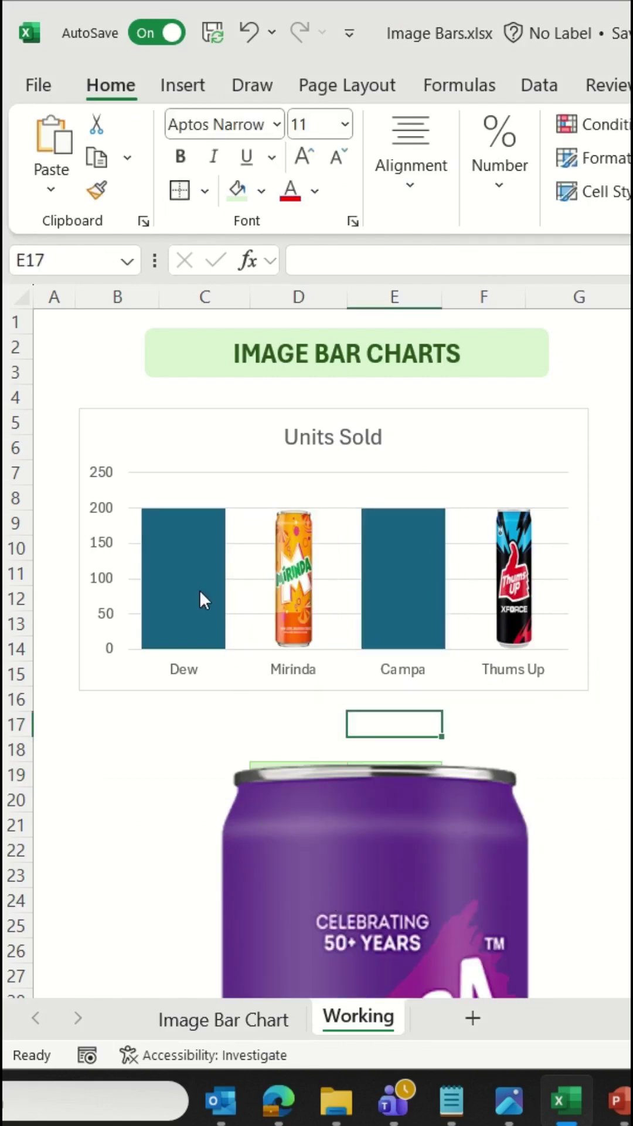
pyautogui.click(176, 561)
pyautogui.hotkey('ctrl', 'v')
pyautogui.click(325, 908)
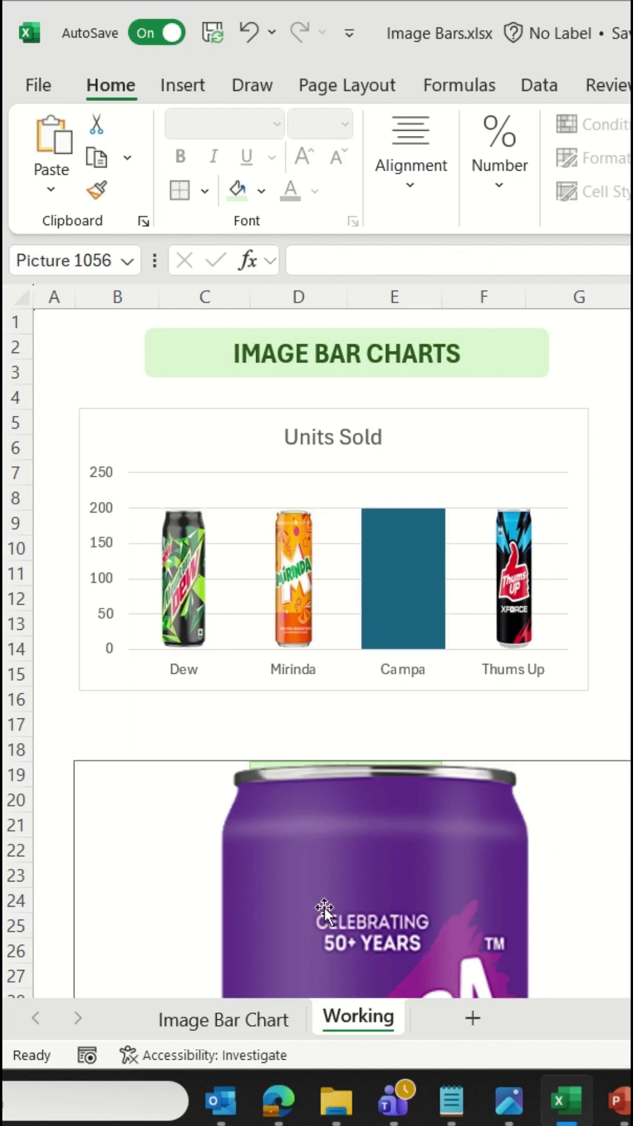
pyautogui.hotkey('ctrl', 'x')
pyautogui.click(378, 599)
pyautogui.hotkey('ctrl', 'v')
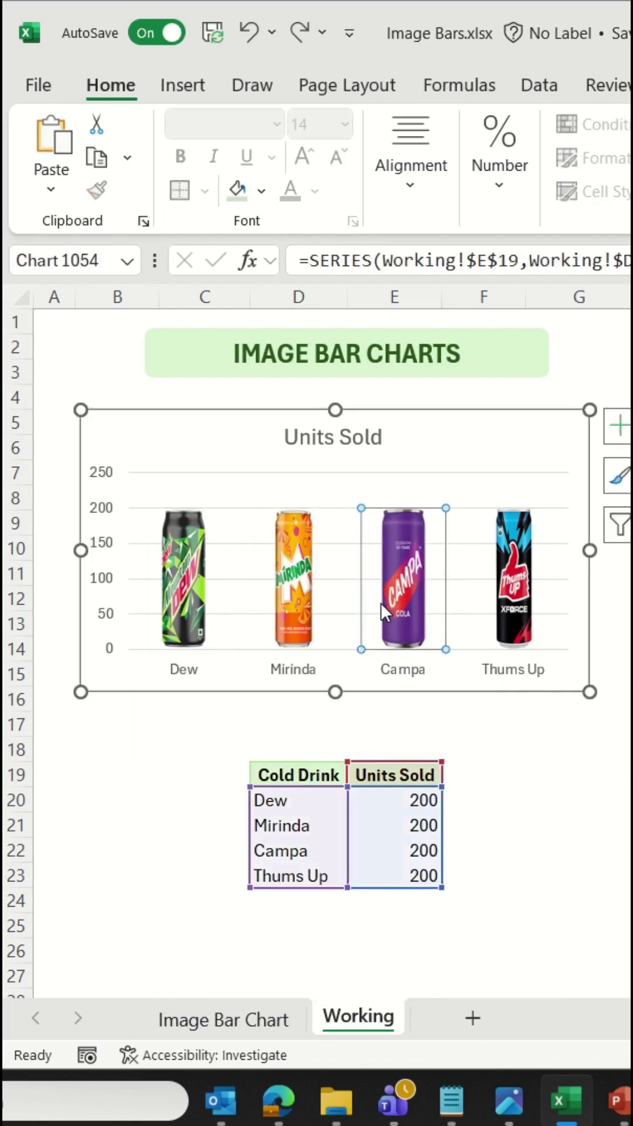
# Step: Bold and shade the 'Total Units Sold' chart title, then select cell D19
pyautogui.click(369, 437)
pyautogui.click(285, 437)
pyautogui.write('Total')
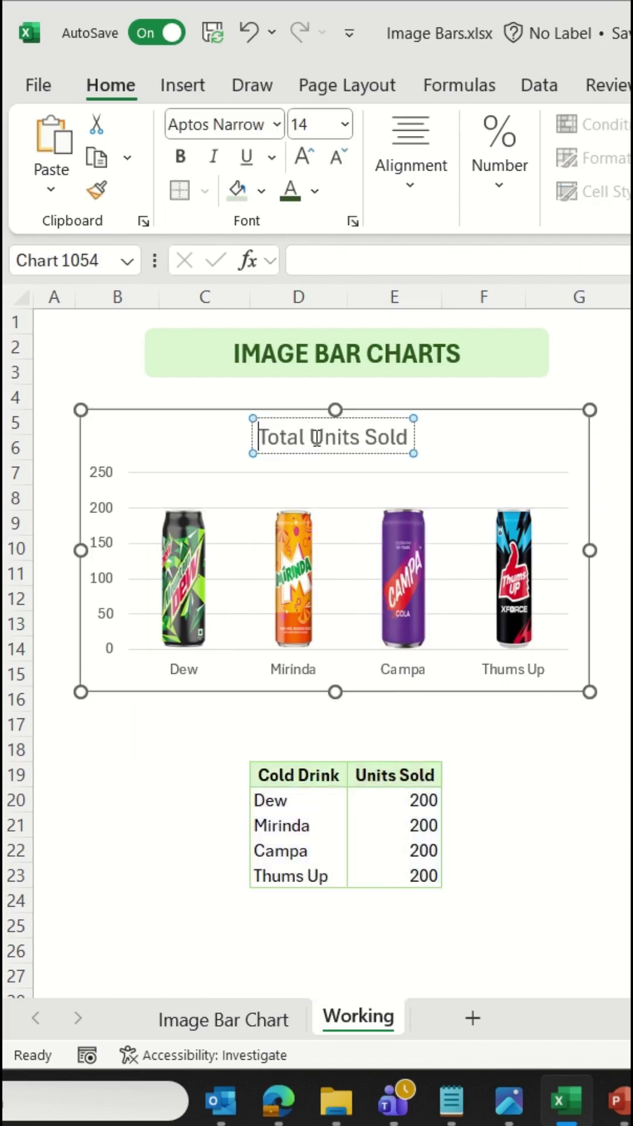
pyautogui.hotkey('ctrl', 'a')
pyautogui.hotkey('ctrl', 'b')
pyautogui.click(261, 190)
pyautogui.press('Escape')
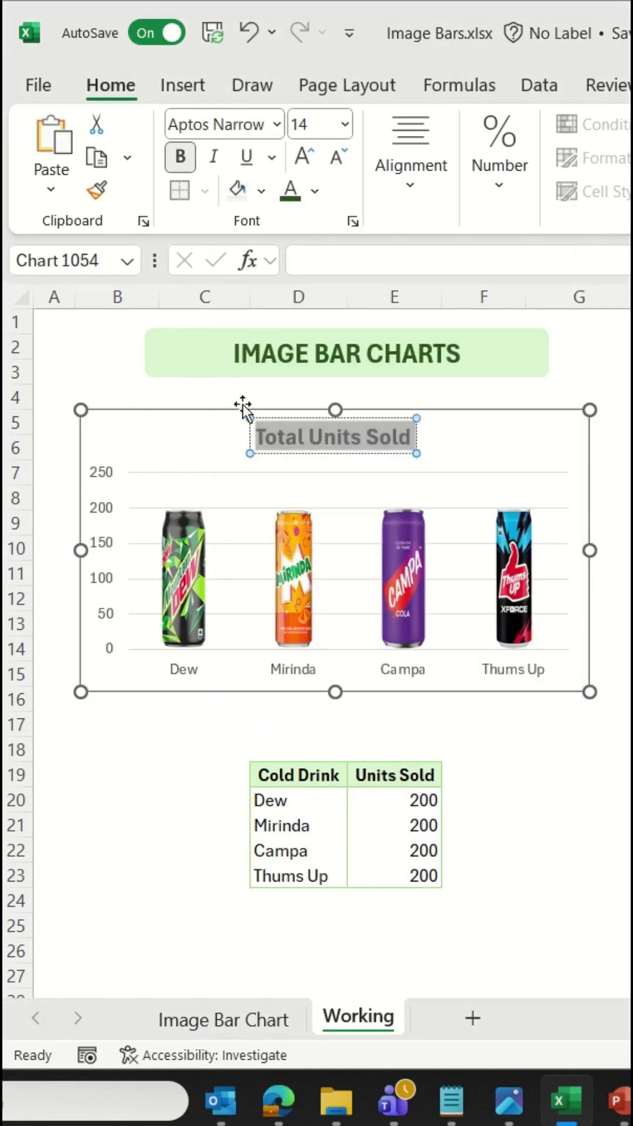
pyautogui.click(202, 747)
pyautogui.click(292, 777)
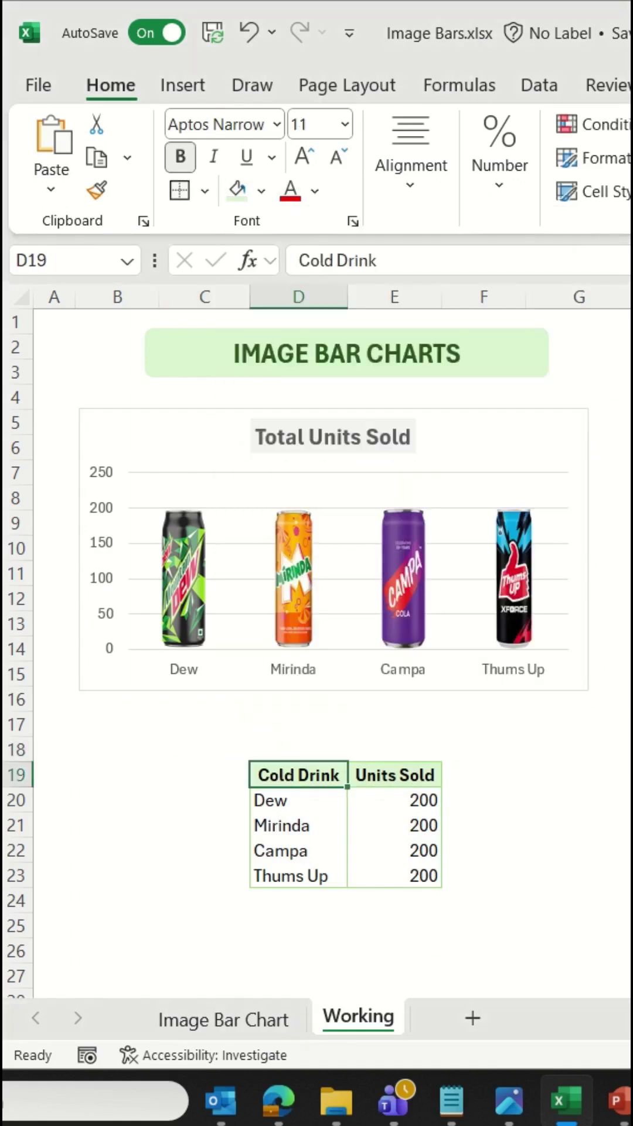